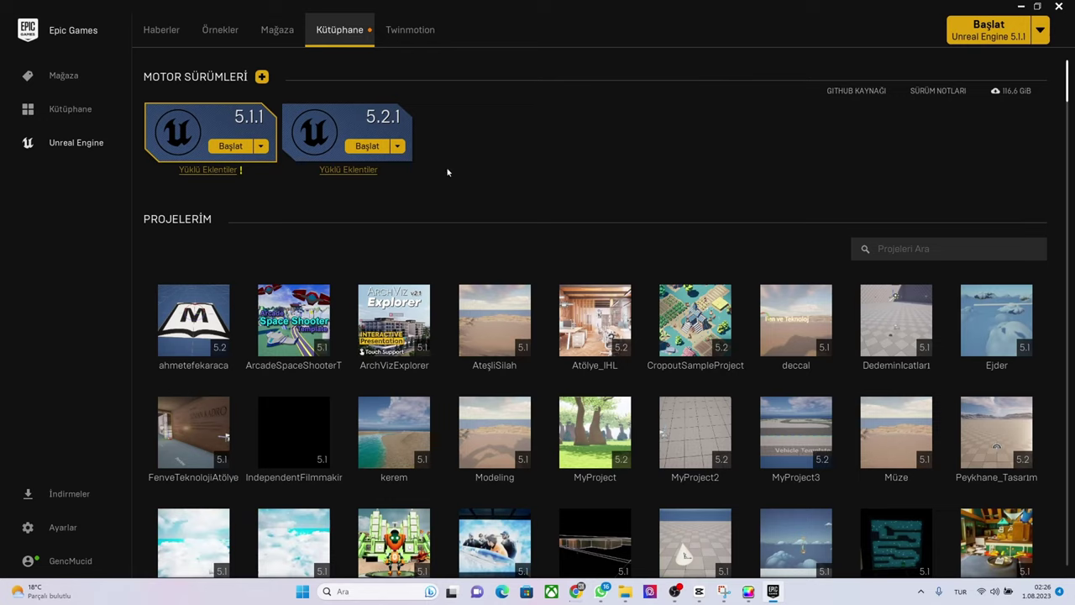
- Launch Unreal Engine 5.2.1 from the Epic Games Launcher Library
{"action": "left_click", "coordinate": [375, 149]}
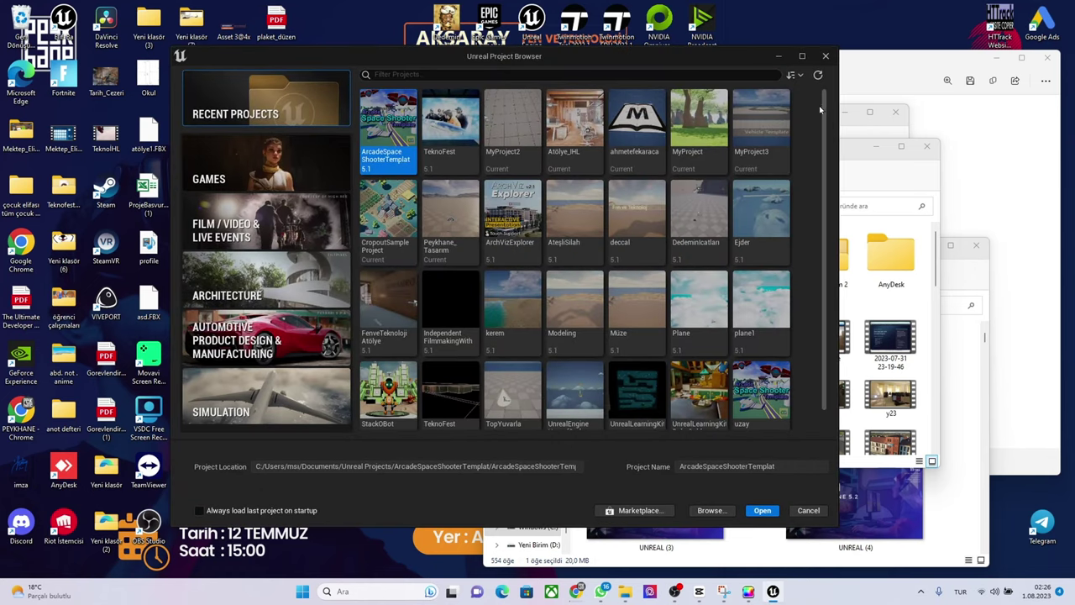
- Switch the Project Browser to the GAMES category to list Blank, First Person and Third Person templates
{"action": "scroll", "coordinate": [819, 154], "scroll_direction": "down", "scroll_amount": 1}
{"action": "scroll", "coordinate": [819, 154], "scroll_direction": "up", "scroll_amount": 1}
{"action": "left_click", "coordinate": [242, 167]}
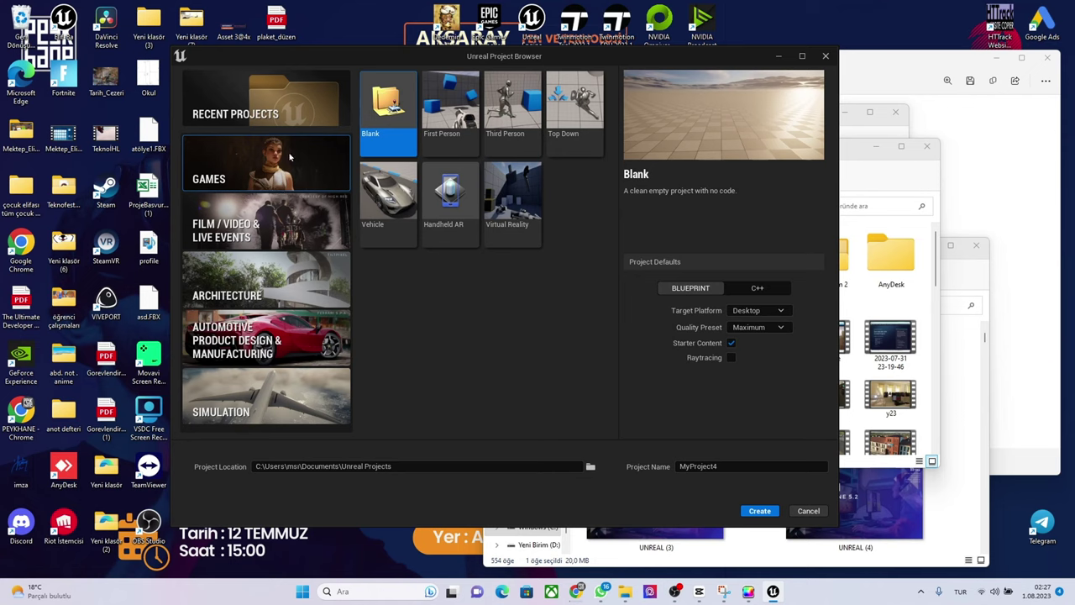
- Choose the First Person template as a Blueprint project for Desktop at Maximum quality
{"action": "left_click", "coordinate": [438, 112]}
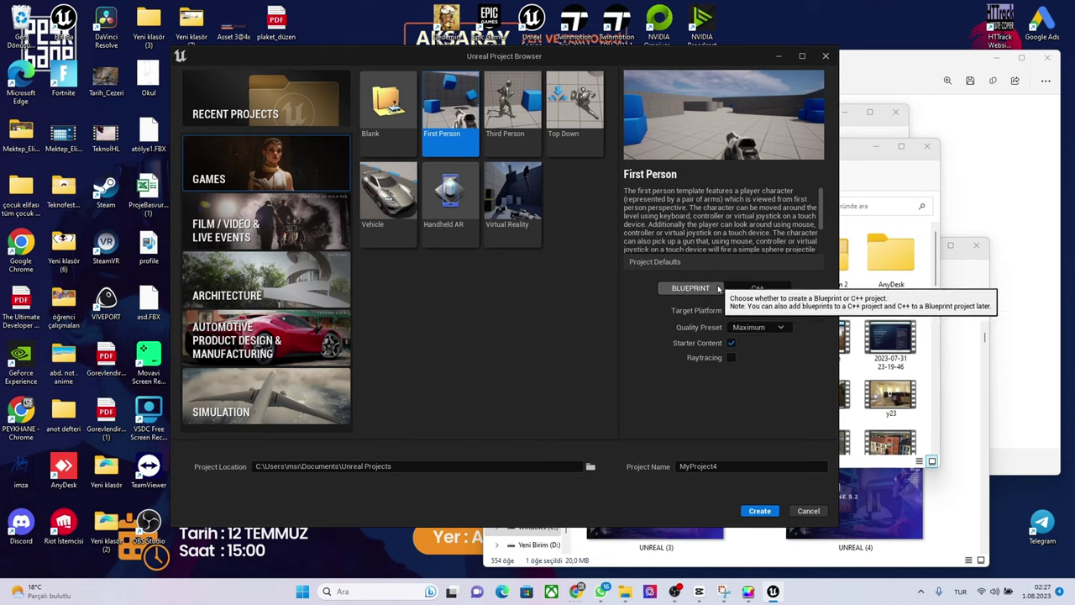
{"action": "left_click", "coordinate": [777, 289]}
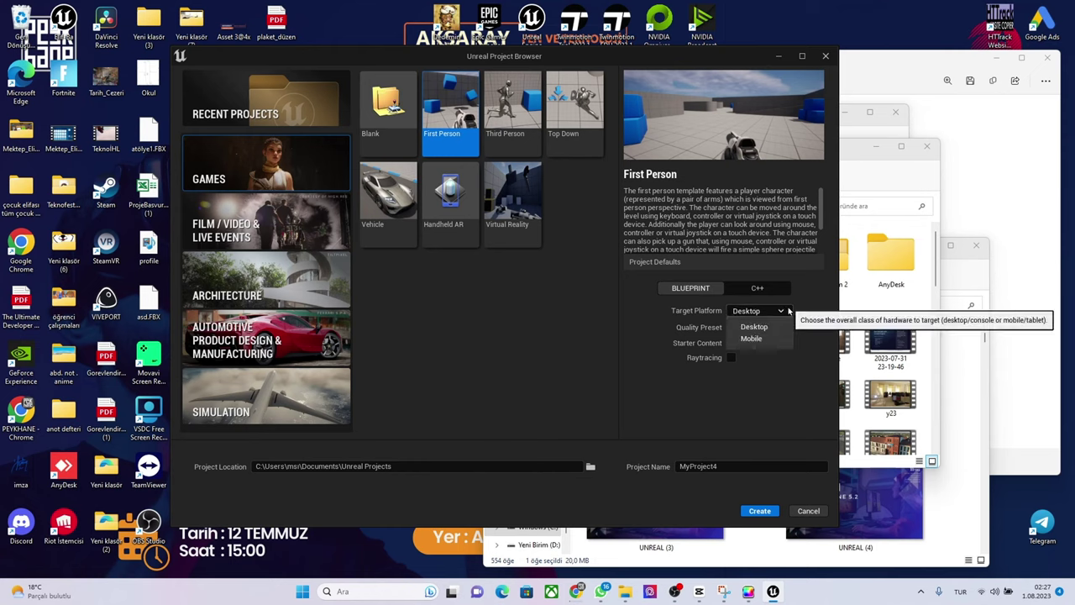
{"action": "left_click", "coordinate": [756, 311]}
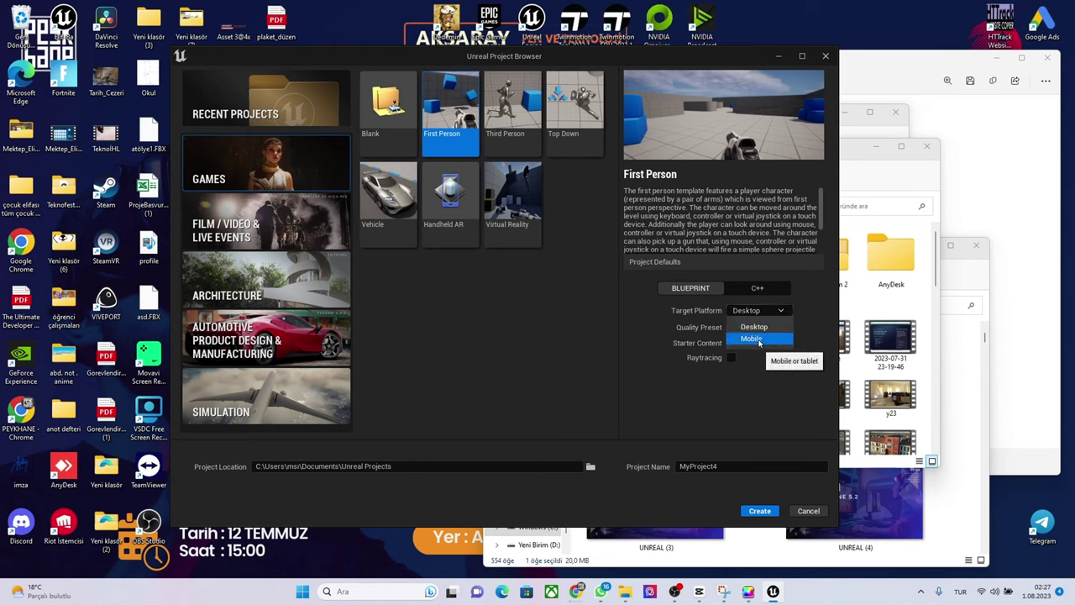
{"action": "left_click", "coordinate": [756, 326]}
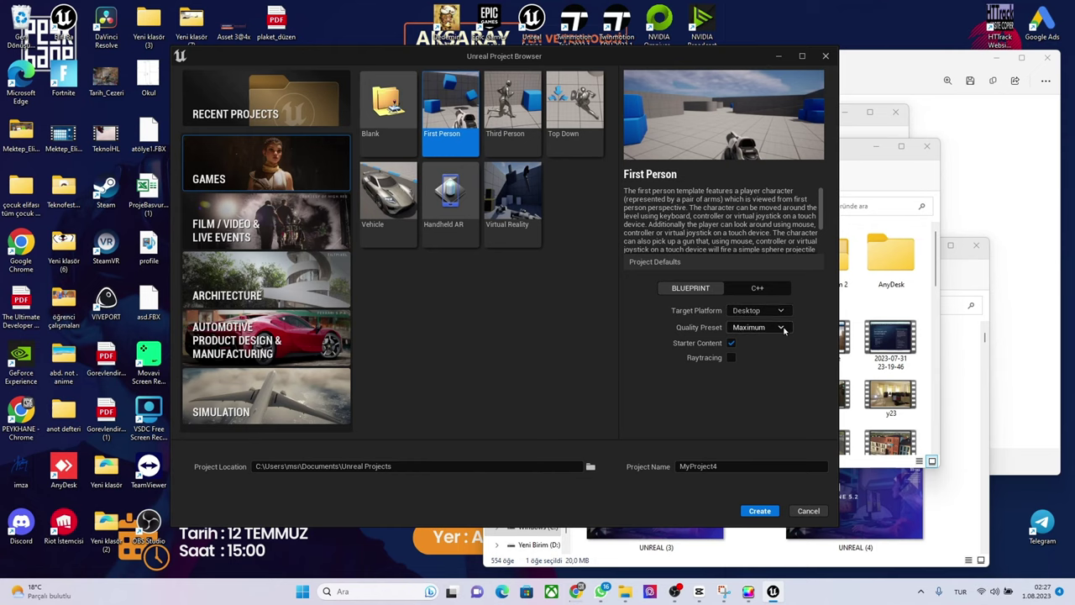
{"action": "left_click", "coordinate": [752, 327]}
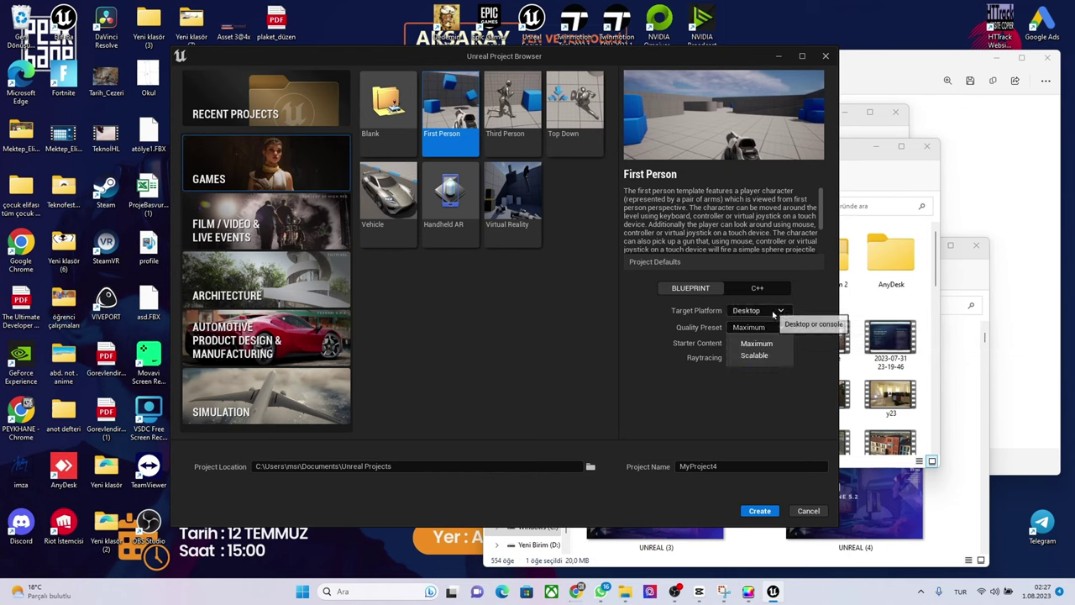
{"action": "left_click", "coordinate": [786, 333]}
{"action": "left_click", "coordinate": [786, 333]}
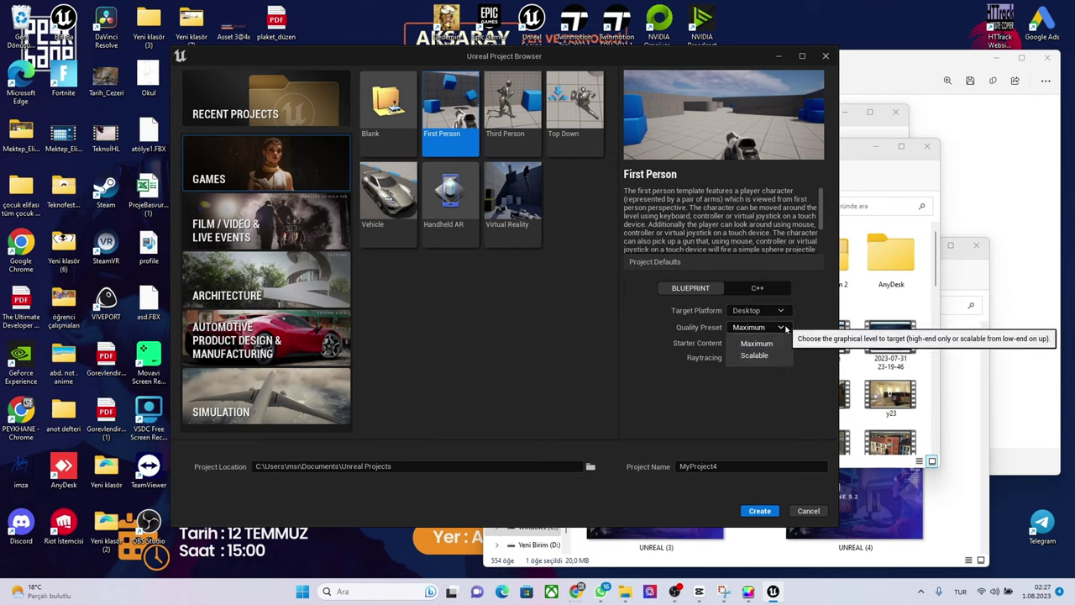
{"action": "left_click", "coordinate": [761, 404]}
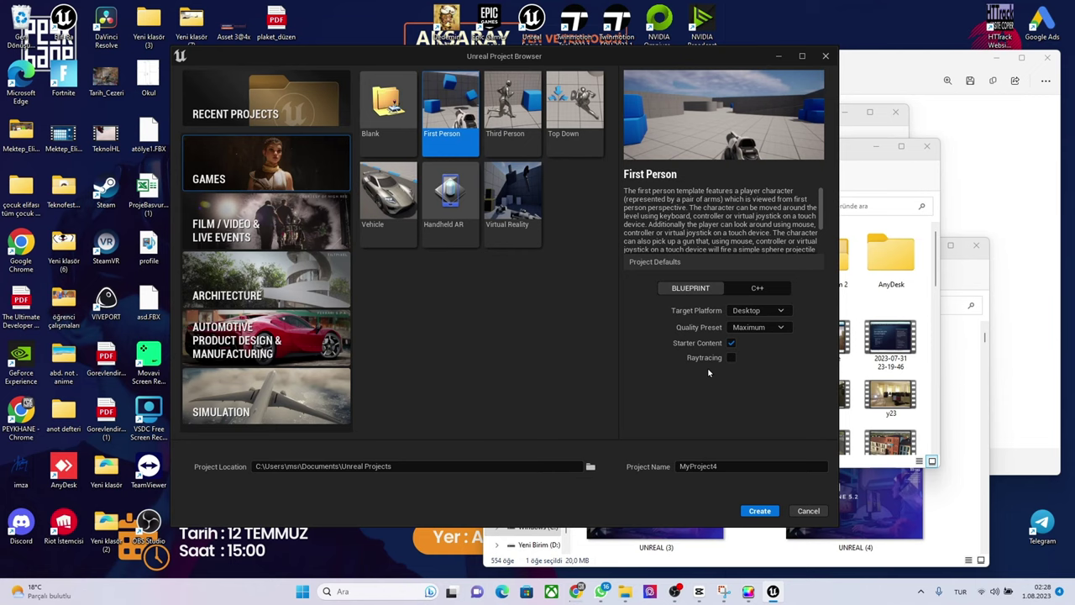
- Select the default name MyProject4 in the Project Name field
{"action": "left_click", "coordinate": [706, 466]}
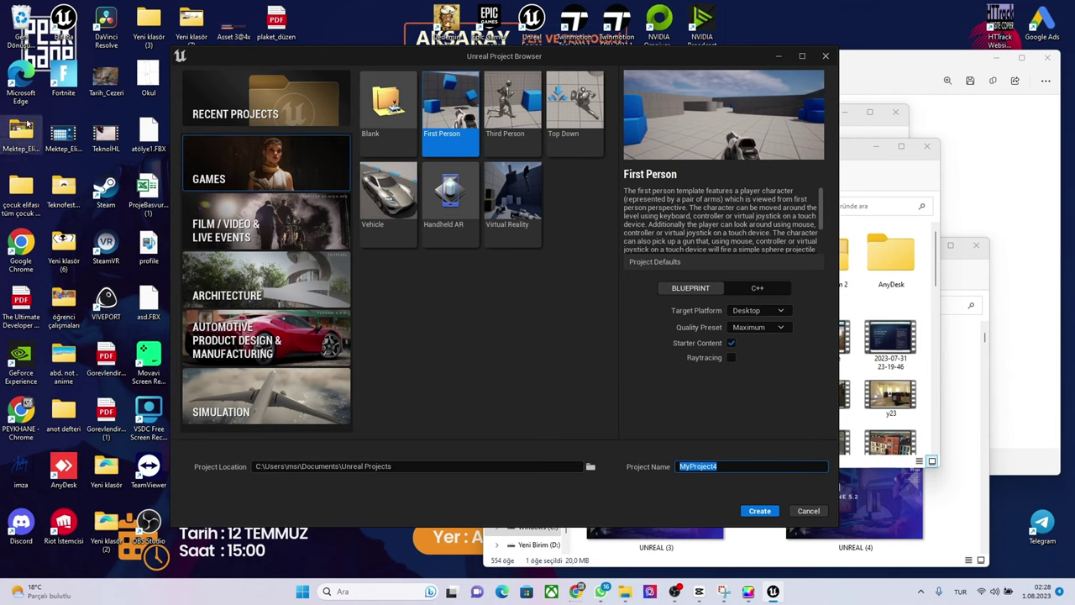
- Browse the project location to the Belgeler folder, then close the picker unchanged
{"action": "left_click", "coordinate": [590, 466]}
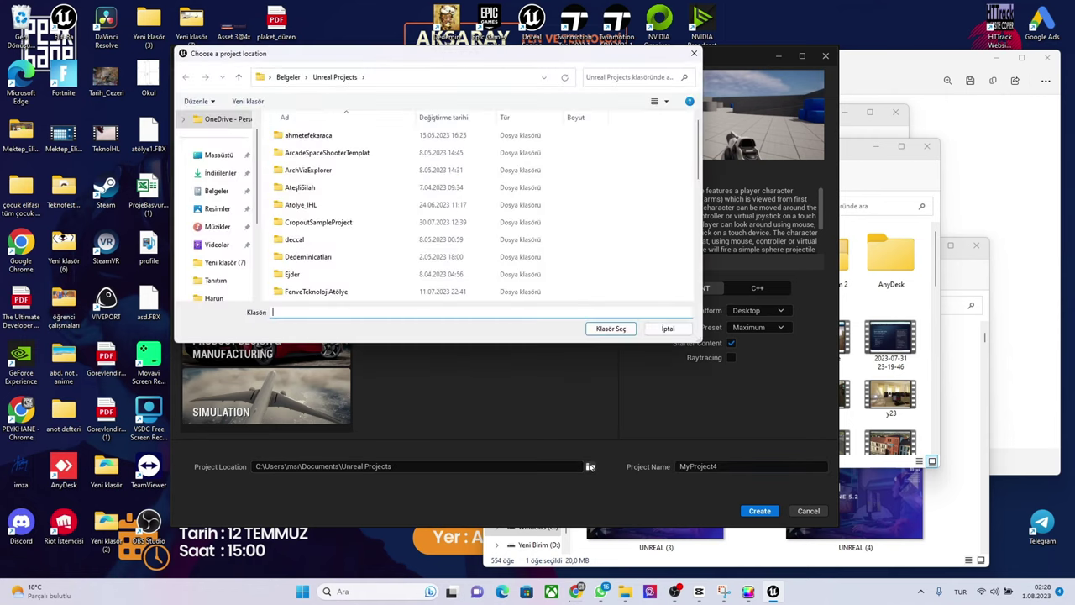
{"action": "left_click", "coordinate": [216, 191]}
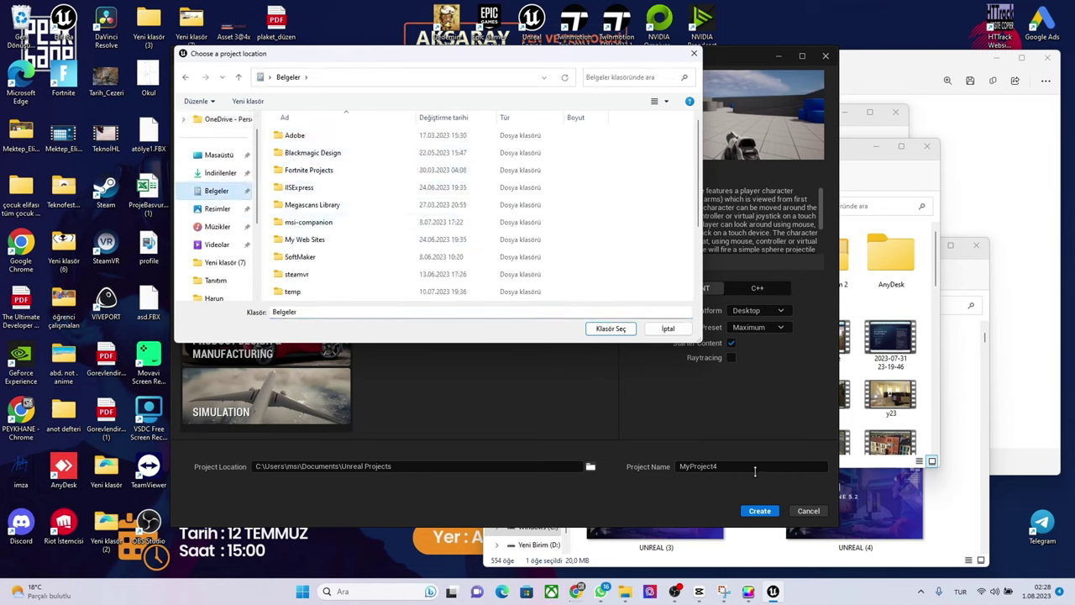
{"action": "left_click", "coordinate": [668, 328]}
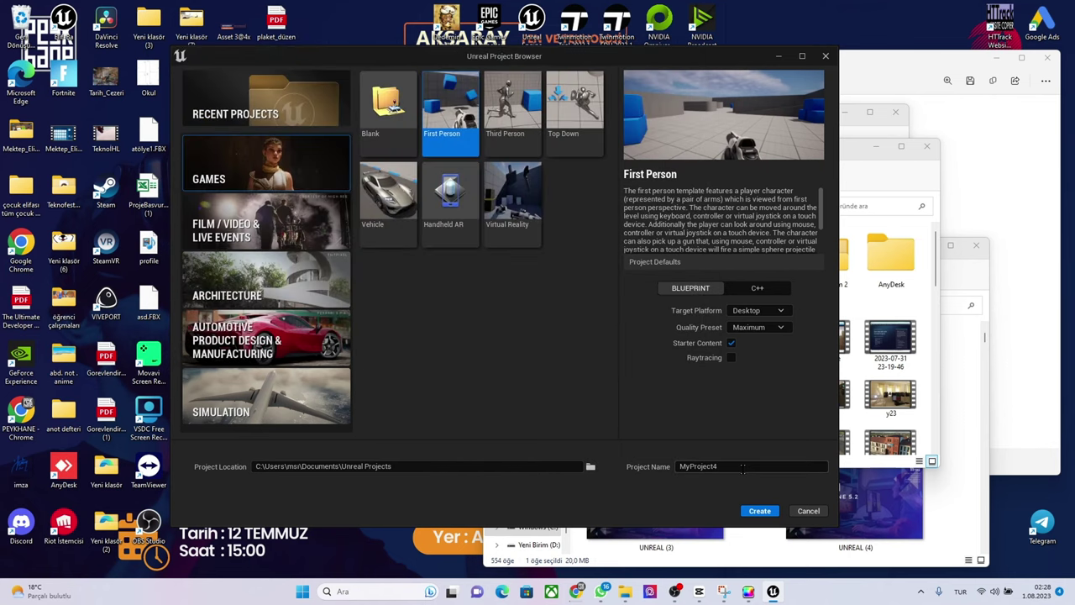
- Name the project 'Peykhane_İlkDersim' and create it
{"action": "type", "text": "Peyk"}
{"action": "type", "text": "hane"}
{"action": "type", "text": "_"}
{"action": "type", "text": "Kale"}
{"action": "key", "text": "BackSpace"}
{"action": "key", "text": "BackSpace"}
{"action": "key", "text": "BackSpace"}
{"action": "key", "text": "BackSpace"}
{"action": "type", "text": "İlkDersi"}
{"action": "type", "text": "m"}
{"action": "left_click", "coordinate": [760, 510]}
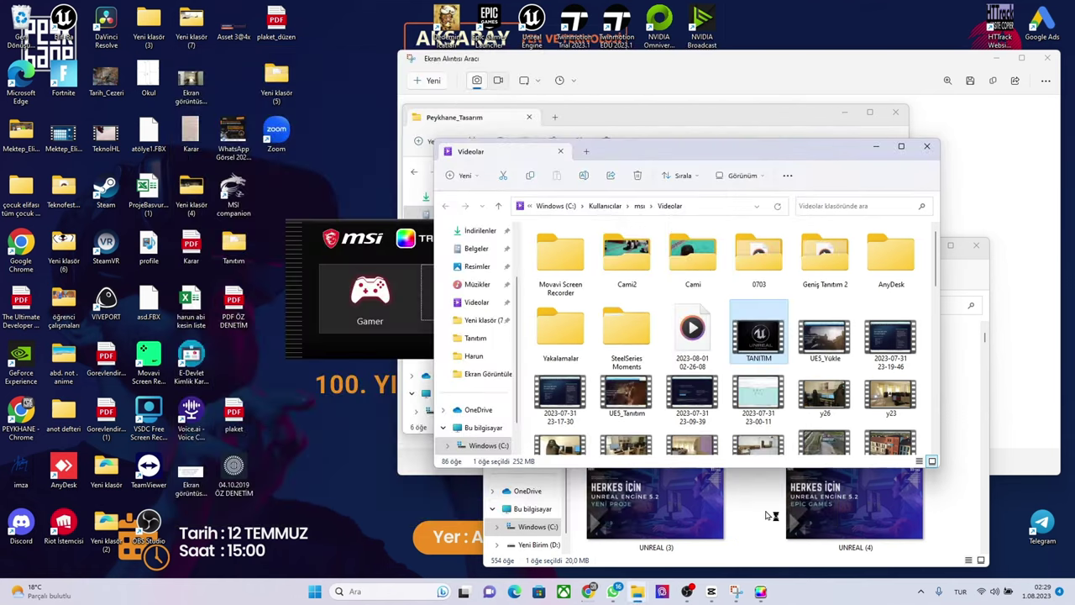
{"action": "mouse_move", "coordinate": [625, 591]}
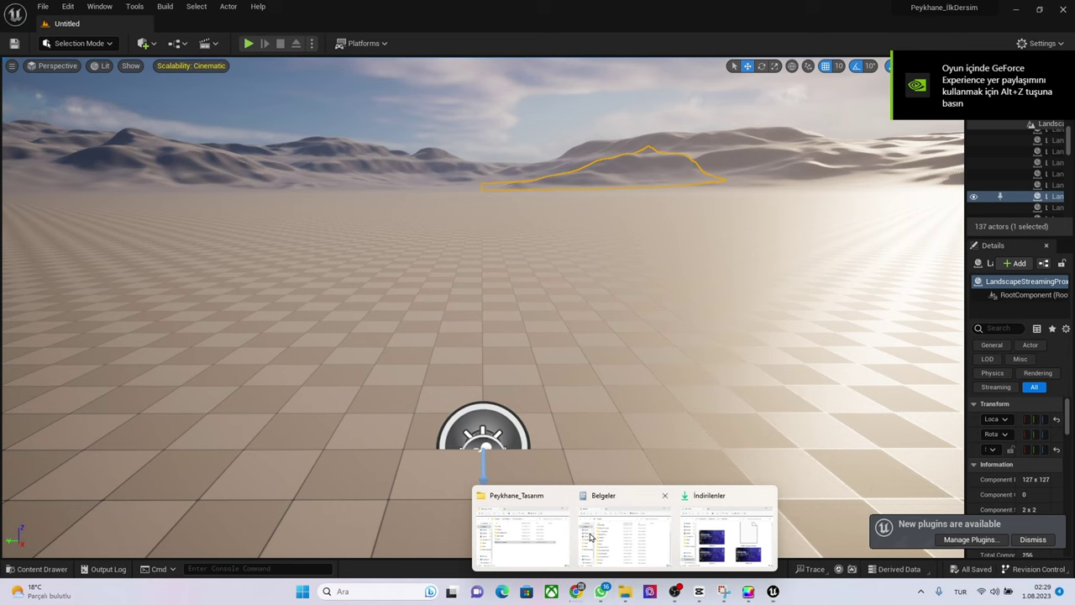
{"action": "left_click", "coordinate": [592, 537]}
{"action": "double_click", "coordinate": [495, 370]}
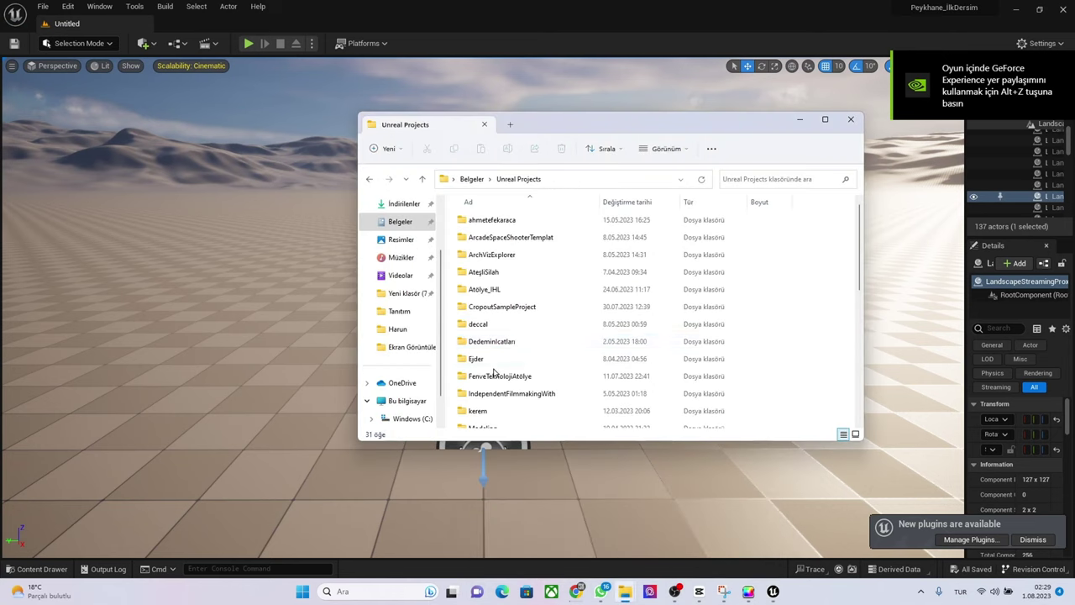
{"action": "scroll", "coordinate": [500, 353], "scroll_direction": "down", "scroll_amount": 6}
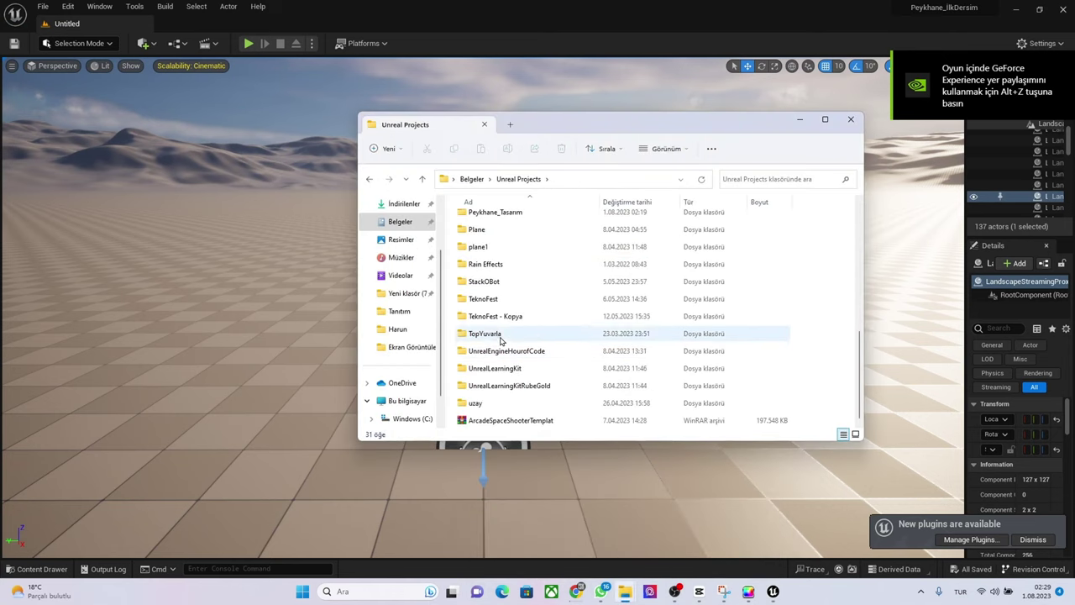
{"action": "scroll", "coordinate": [550, 383], "scroll_direction": "up", "scroll_amount": 1}
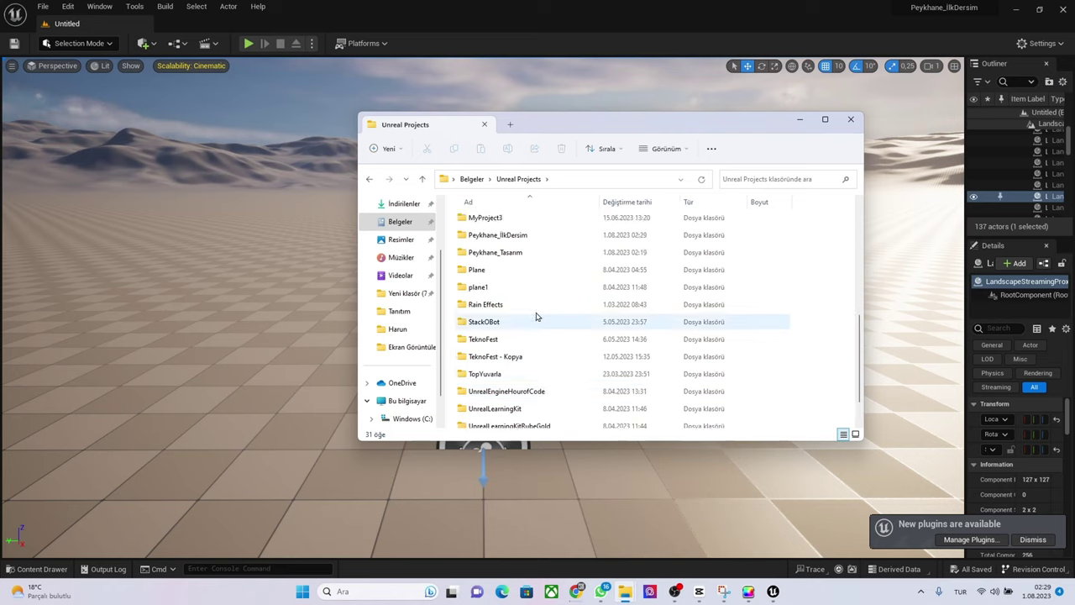
{"action": "left_click", "coordinate": [509, 236]}
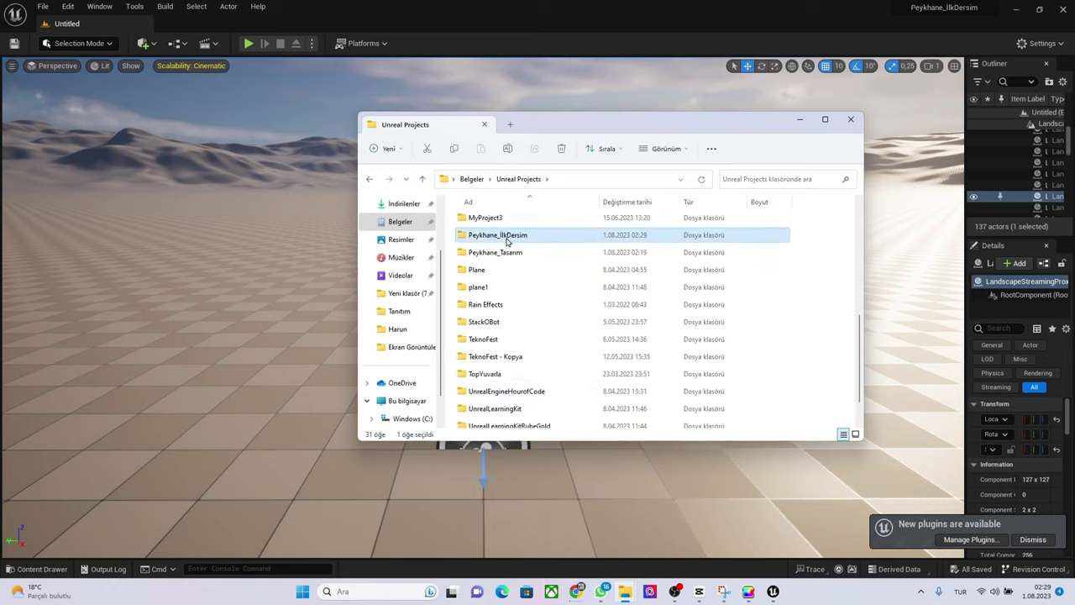
{"action": "double_click", "coordinate": [486, 239]}
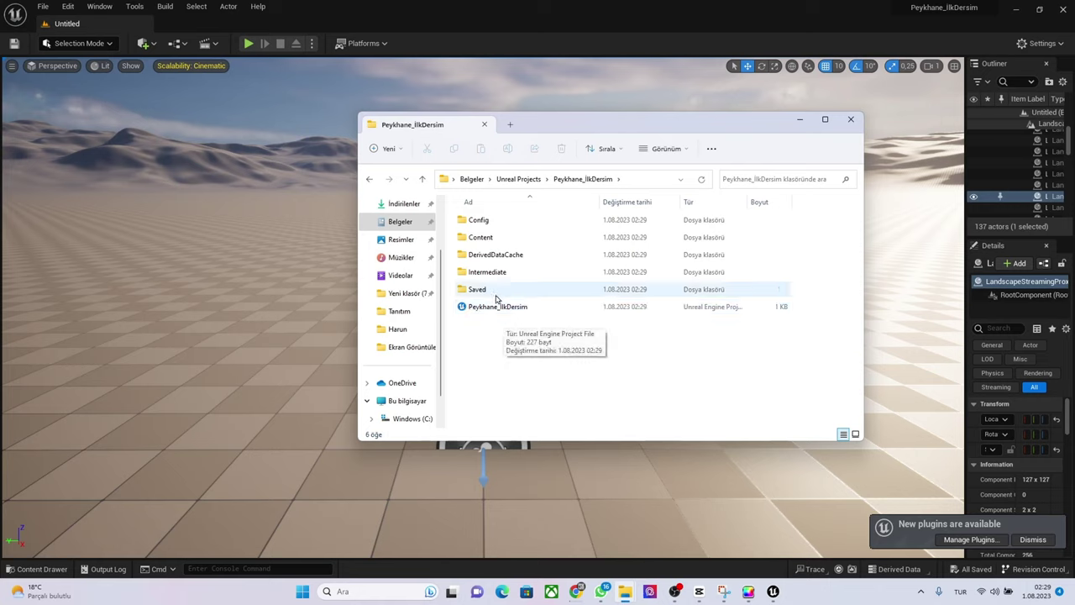
{"action": "left_click", "coordinate": [488, 240]}
{"action": "double_click", "coordinate": [488, 240]}
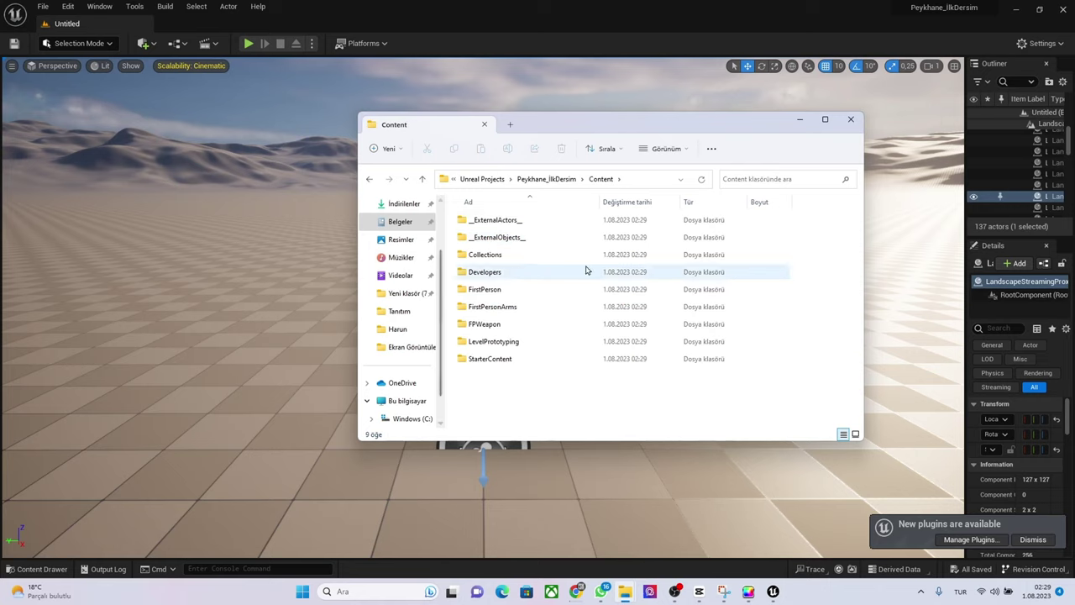
{"action": "left_click", "coordinate": [551, 179]}
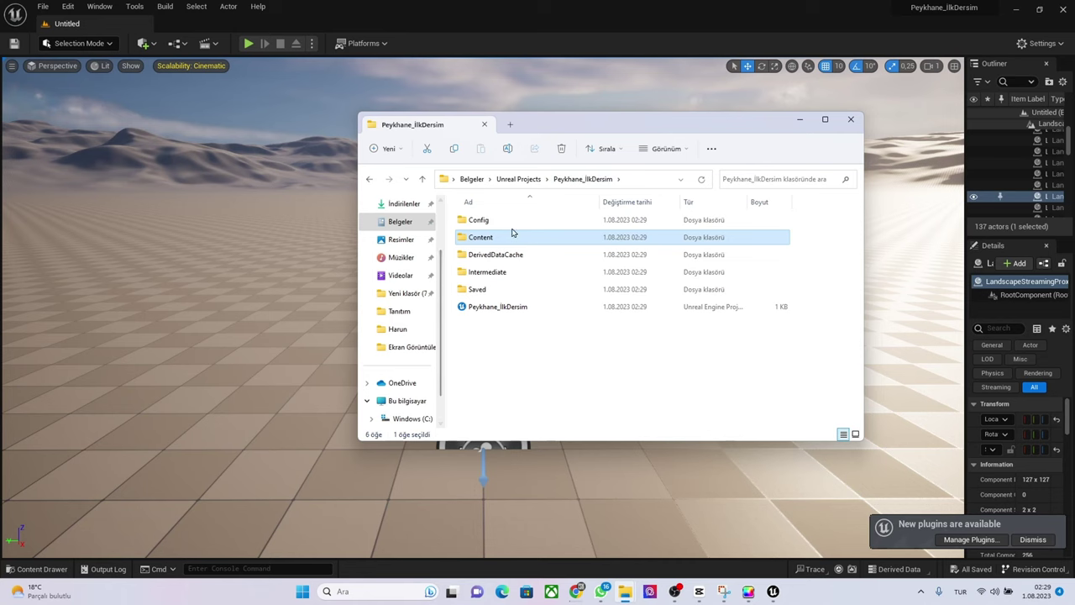
{"action": "left_click", "coordinate": [468, 6]}
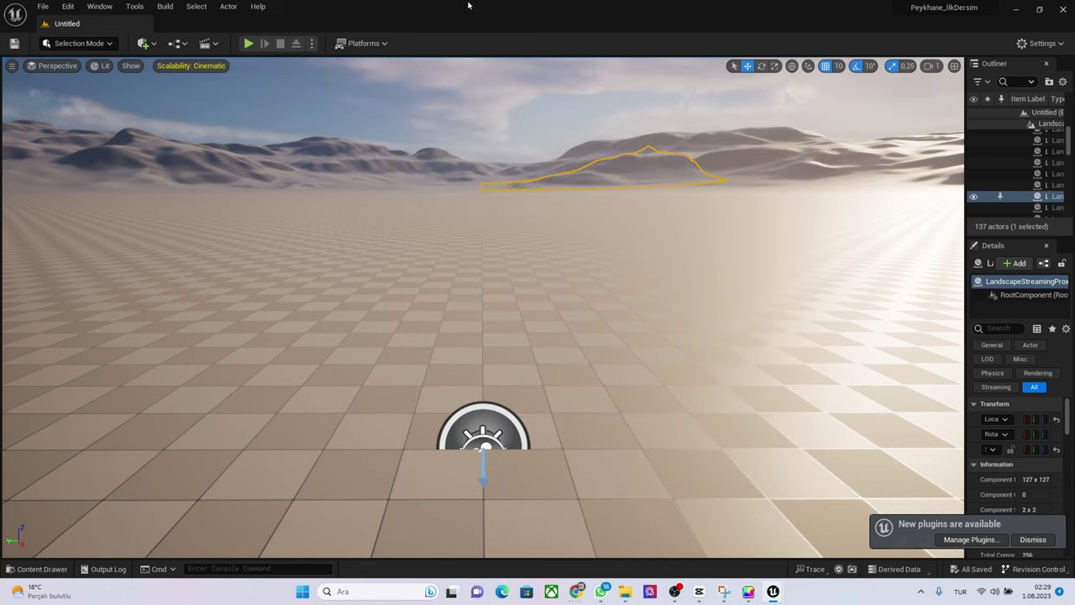
- Look toward the mountains, then run the untitled desert level in Play In Editor
{"action": "right_click_drag", "start_coordinate": [700, 352], "coordinate": [700, 352]}
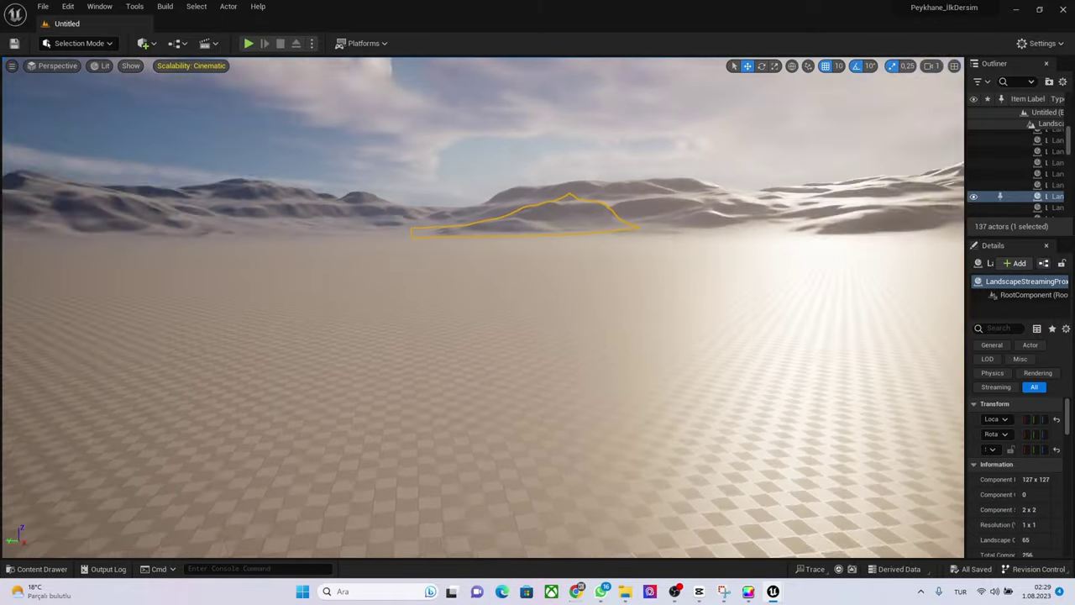
{"action": "right_click_drag", "start_coordinate": [670, 353], "coordinate": [670, 336]}
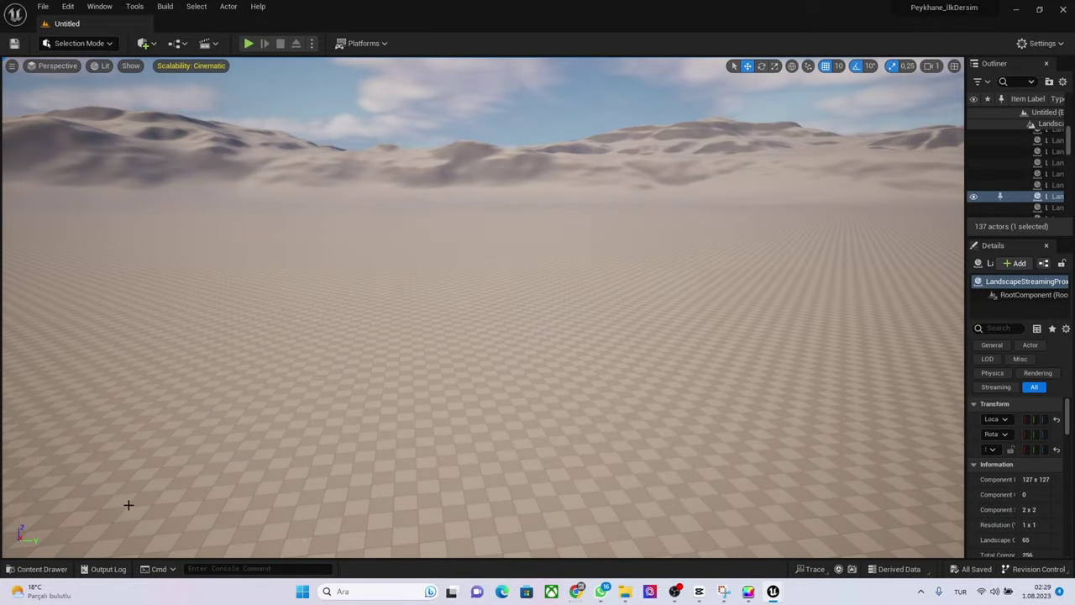
{"action": "left_click", "coordinate": [248, 46]}
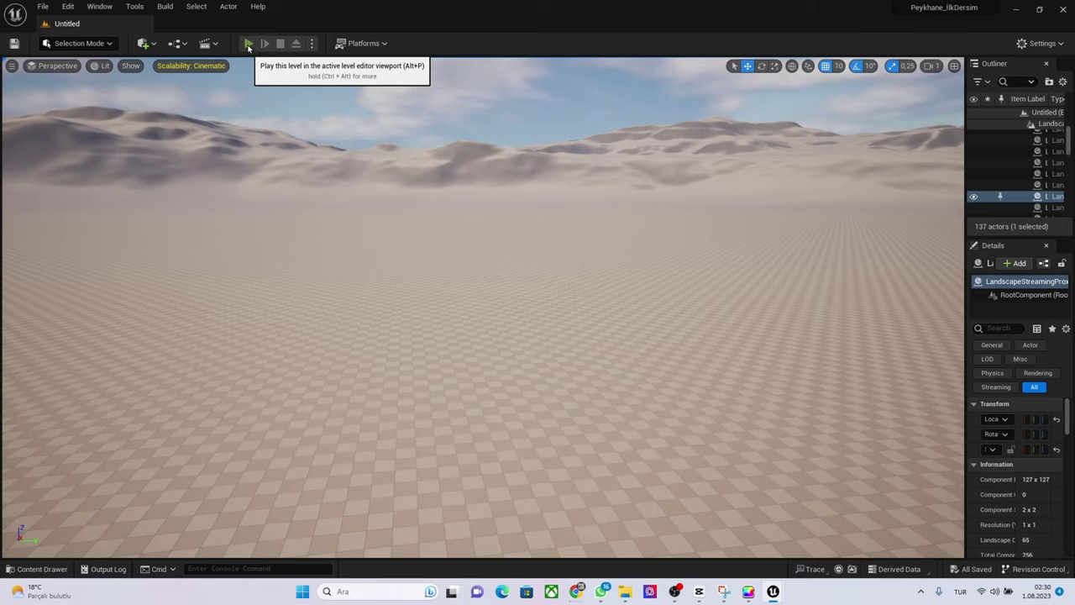
{"action": "left_click", "coordinate": [249, 46]}
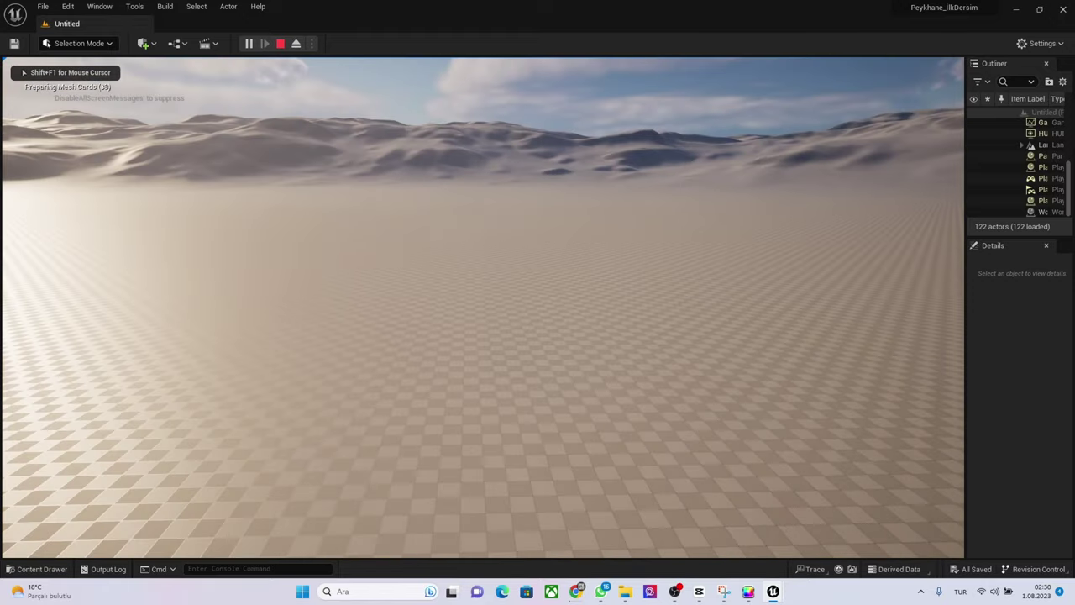